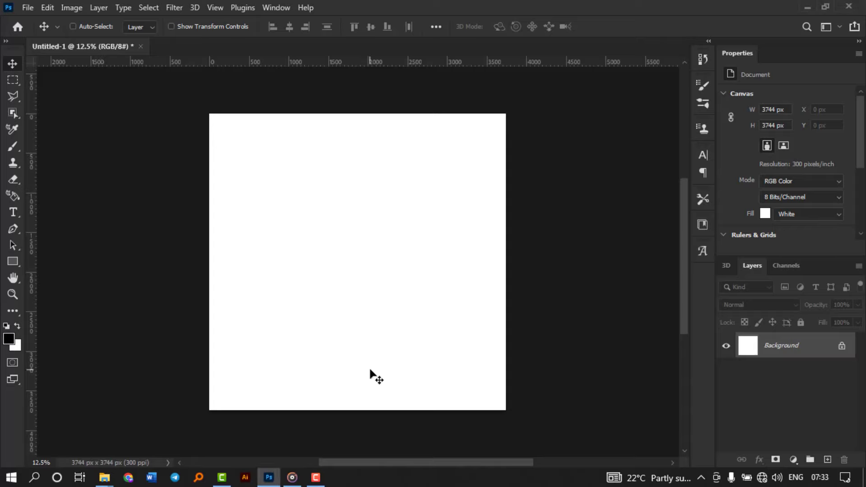
Add a new layer and a #000000 Solid Color fill layer above the white background
{"action": "scroll", "coordinate": [456, 359], "scroll_direction": "up", "scroll_amount": 1}
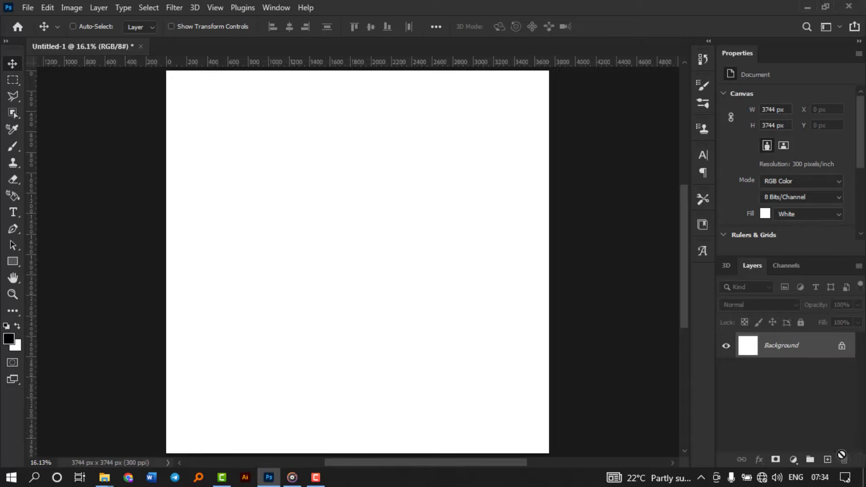
{"action": "left_click", "coordinate": [826, 461]}
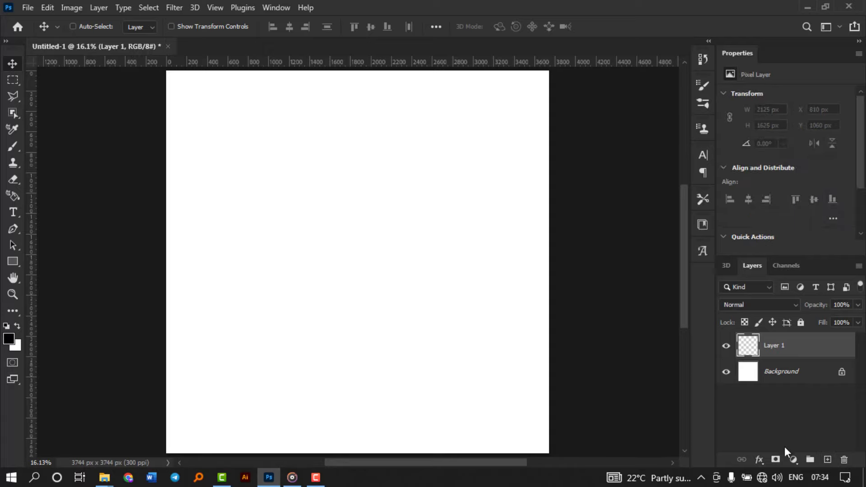
{"action": "left_click", "coordinate": [792, 460]}
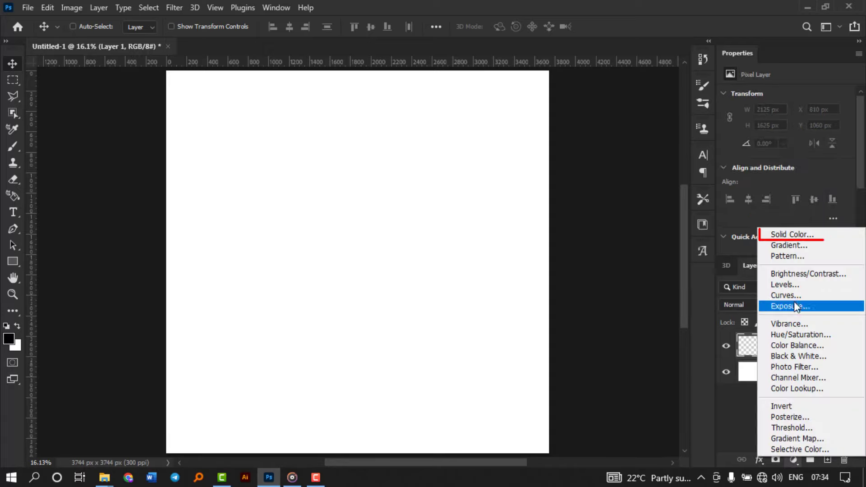
{"action": "left_click", "coordinate": [805, 237]}
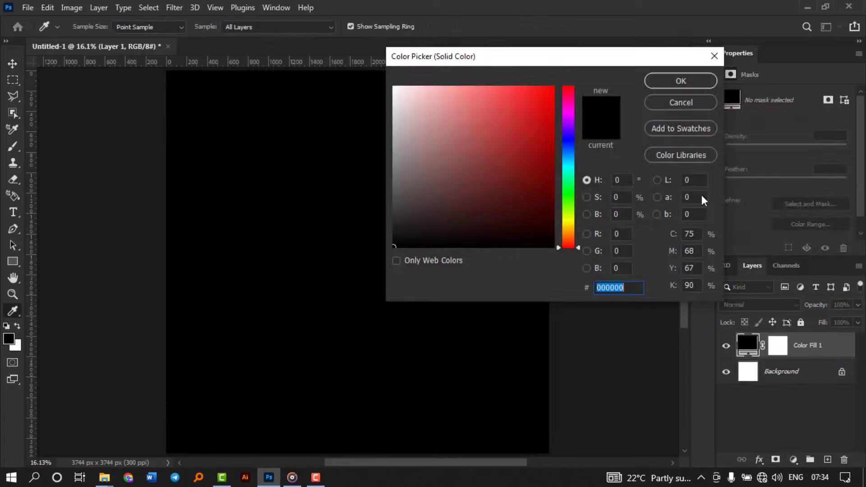
{"action": "left_click_drag", "start_coordinate": [444, 208], "coordinate": [367, 271]}
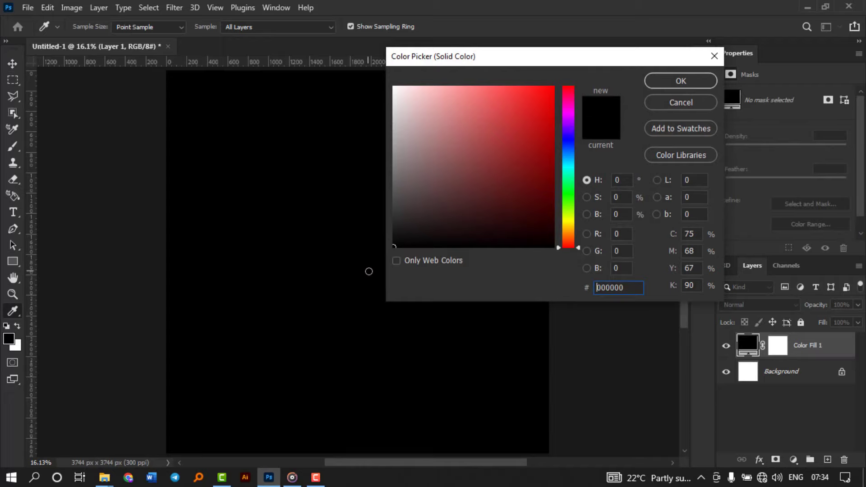
{"action": "left_click", "coordinate": [681, 82]}
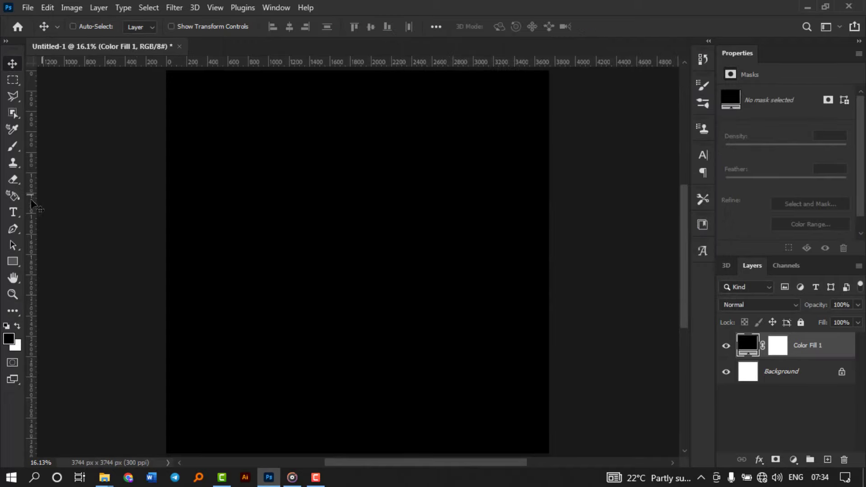
Start a text layer in Nokia Pure Headline Bold and type the Amharic word አትዩዮጰያ
{"action": "left_click", "coordinate": [13, 212]}
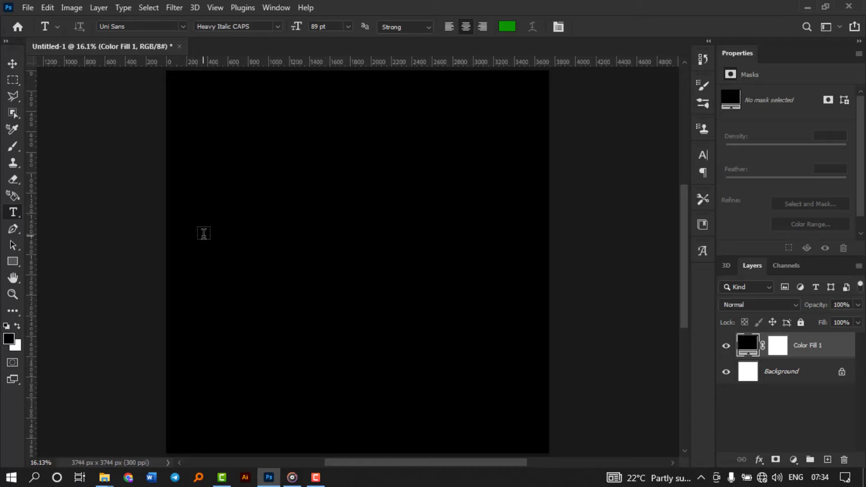
{"action": "left_click", "coordinate": [204, 233]}
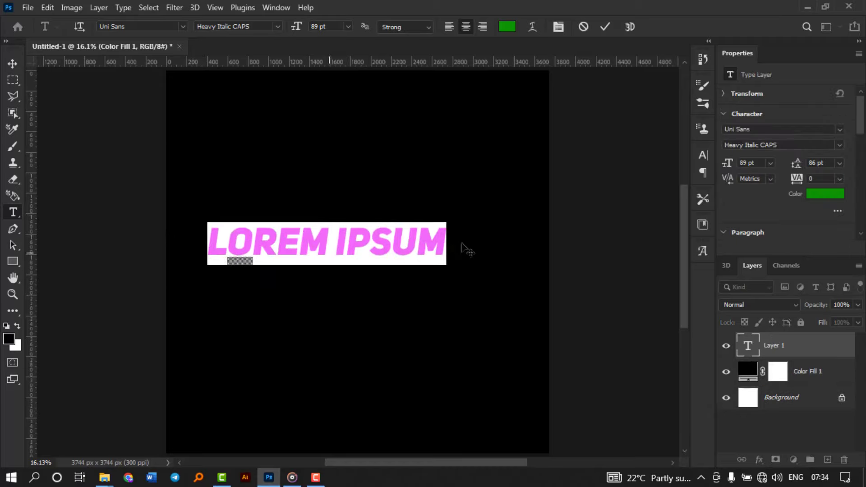
{"action": "left_click", "coordinate": [839, 129]}
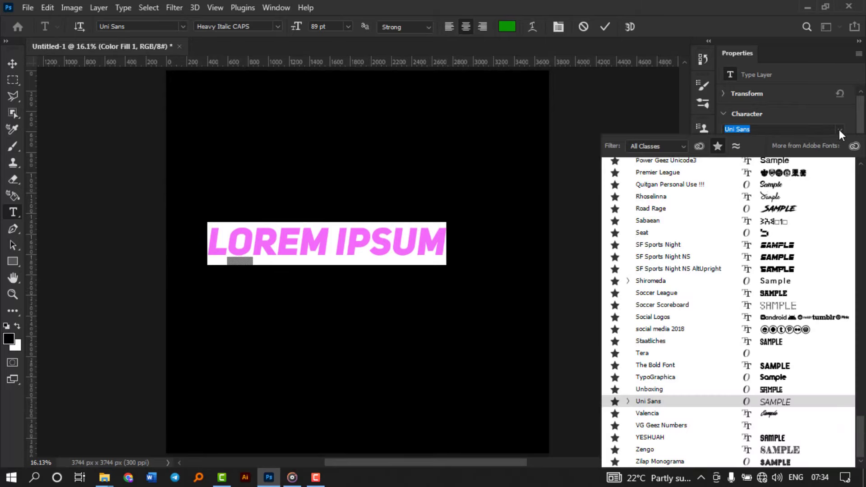
{"action": "type", "text": "n"}
{"action": "type", "text": "o"}
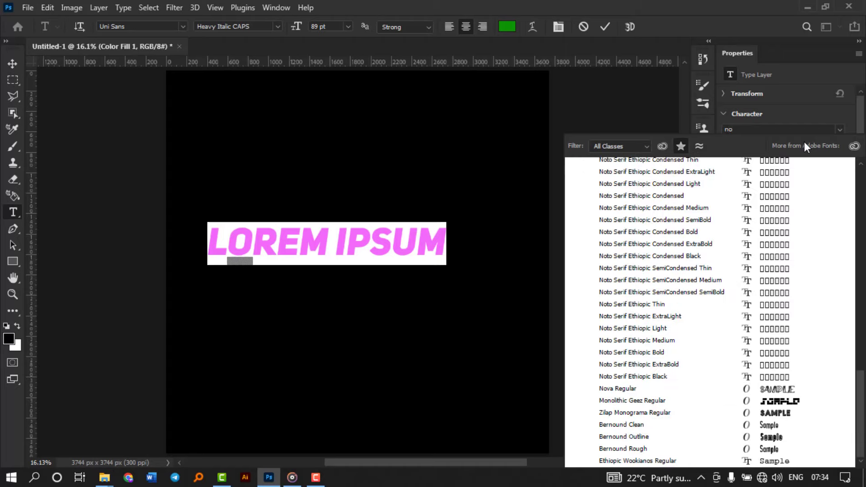
{"action": "type", "text": "kia Pure Headline"}
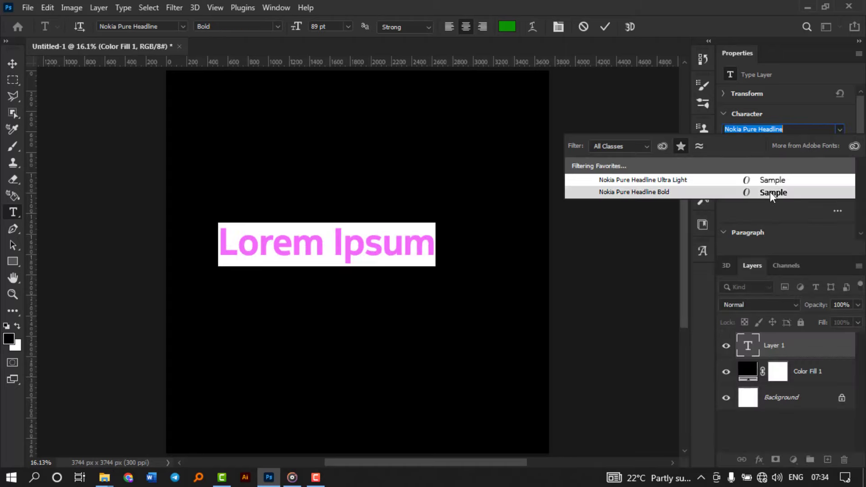
{"action": "left_click", "coordinate": [770, 191]}
{"action": "type", "text": "አ"}
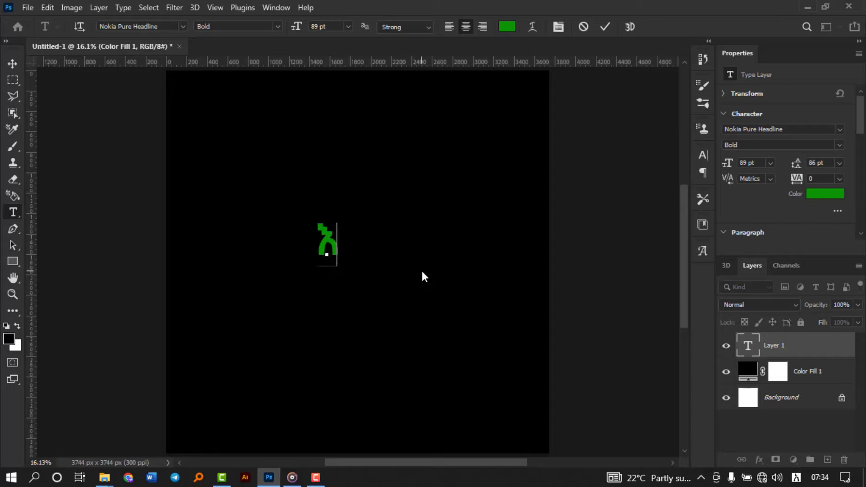
{"action": "type", "text": "ትዩ"}
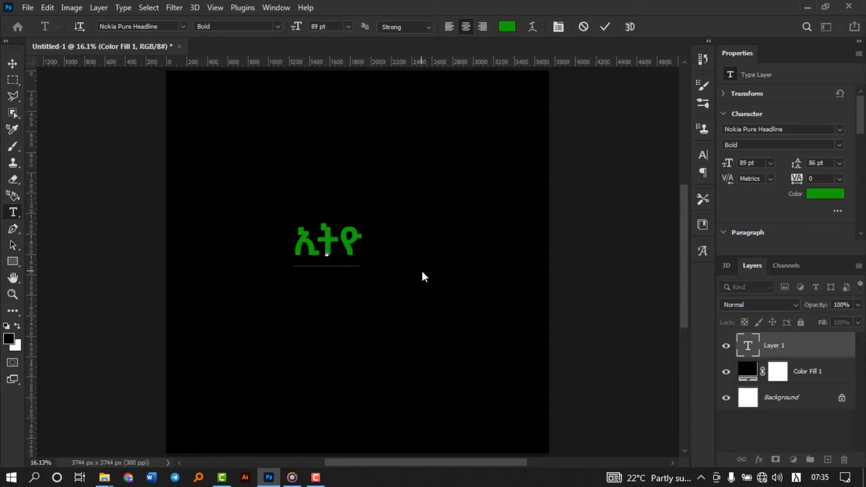
{"action": "type", "text": "ዮጰያ"}
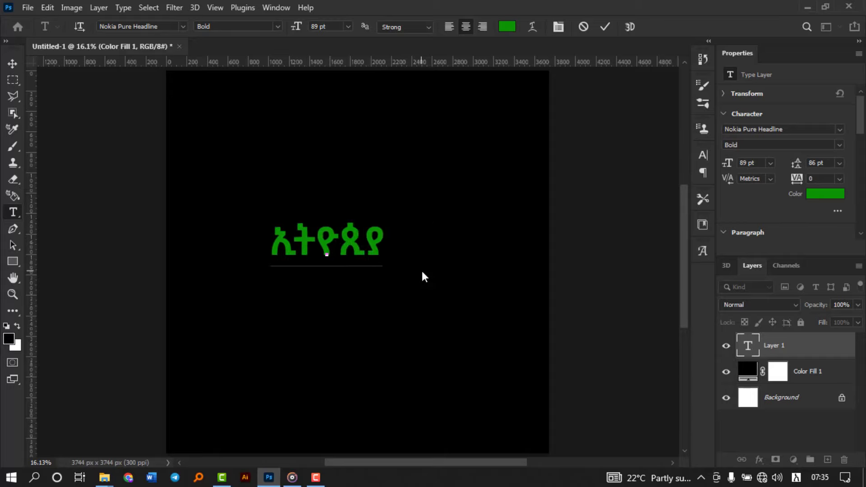
Resize the word to 142 pt, commit it, and move it toward the canvas centre
{"action": "left_click_drag", "start_coordinate": [384, 248], "coordinate": [250, 250]}
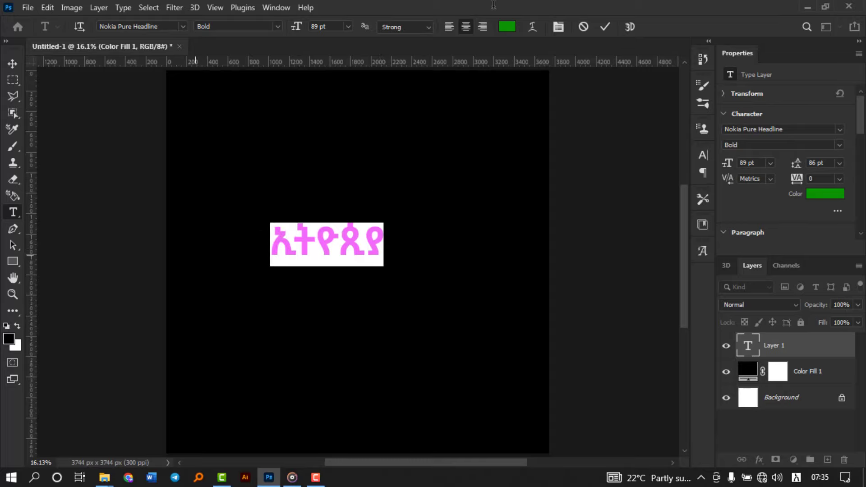
{"action": "left_click_drag", "start_coordinate": [294, 28], "coordinate": [326, 27]}
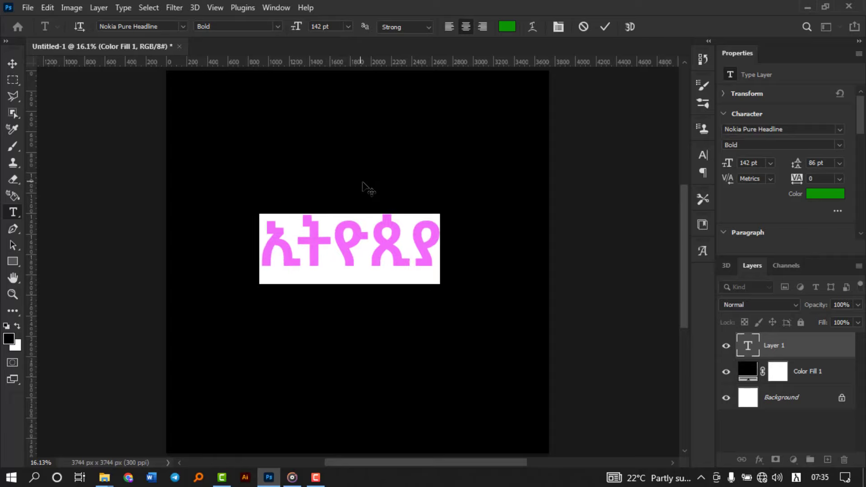
{"action": "left_click_drag", "start_coordinate": [362, 182], "coordinate": [366, 186]}
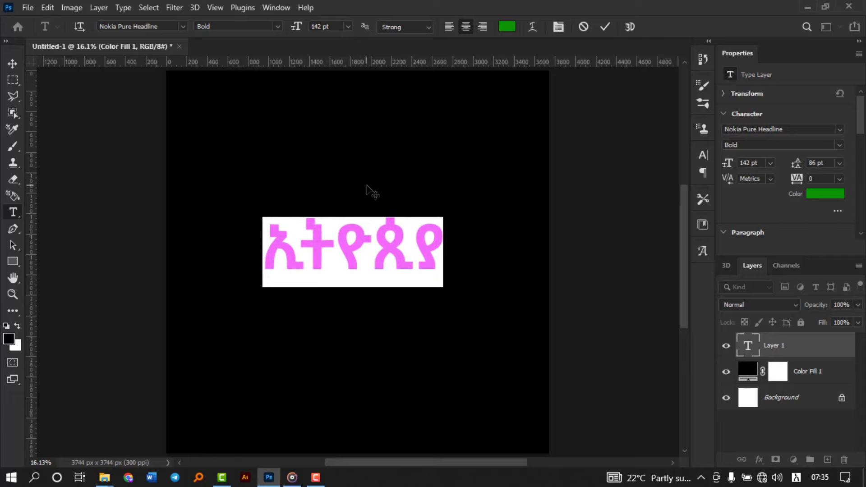
{"action": "left_click", "coordinate": [605, 27]}
{"action": "left_click", "coordinate": [12, 64]}
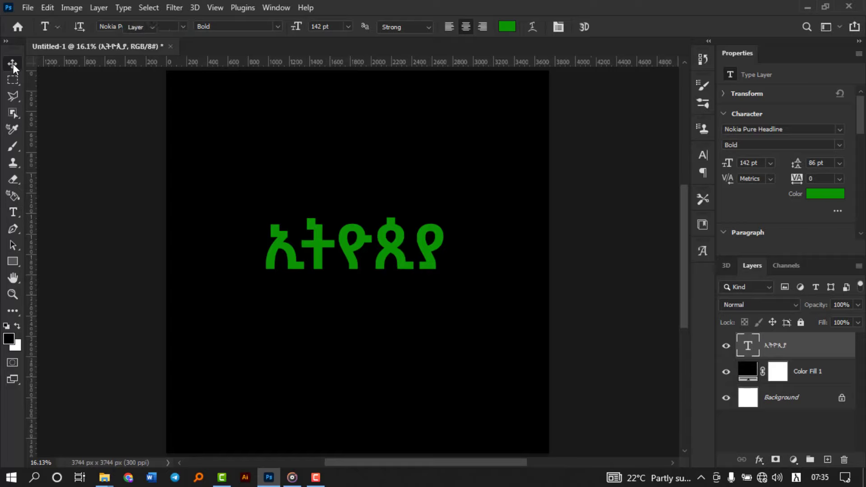
{"action": "mouse_move", "coordinate": [342, 257]}
{"action": "left_mouse_down"}
{"action": "mouse_move", "coordinate": [339, 275]}
{"action": "mouse_move", "coordinate": [356, 272]}
{"action": "left_mouse_up"}
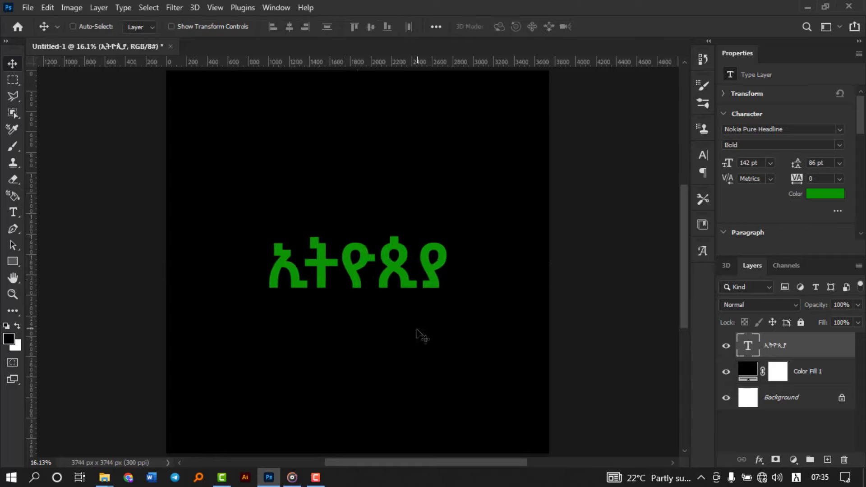
{"action": "right_click", "coordinate": [792, 351]}
Enable a Gradient Overlay on the text with green, yellow and red stops
{"action": "left_click", "coordinate": [669, 18]}
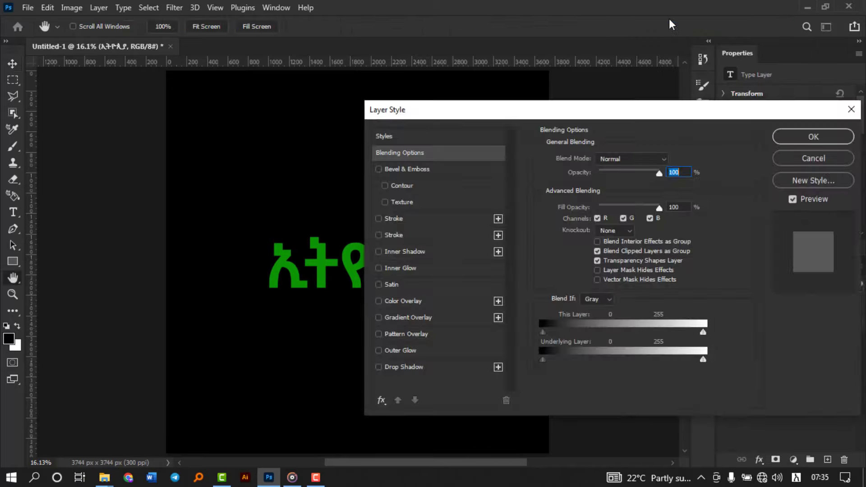
{"action": "left_click_drag", "start_coordinate": [502, 111], "coordinate": [602, 54]}
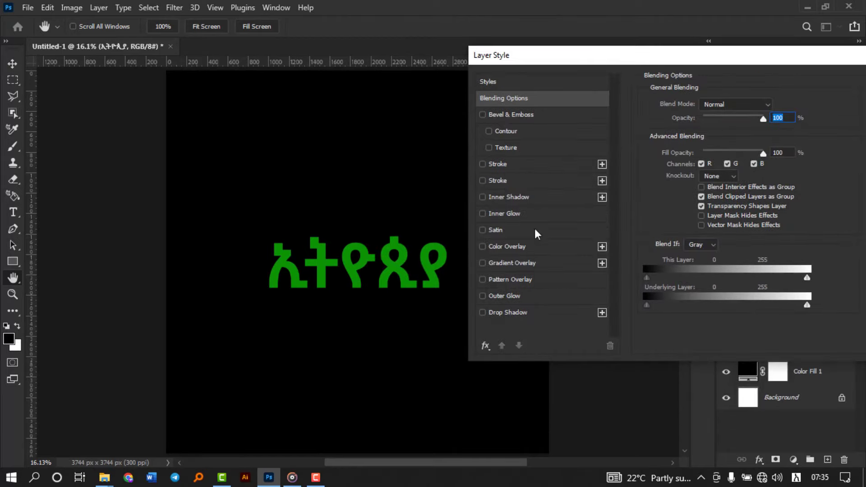
{"action": "left_click", "coordinate": [508, 263]}
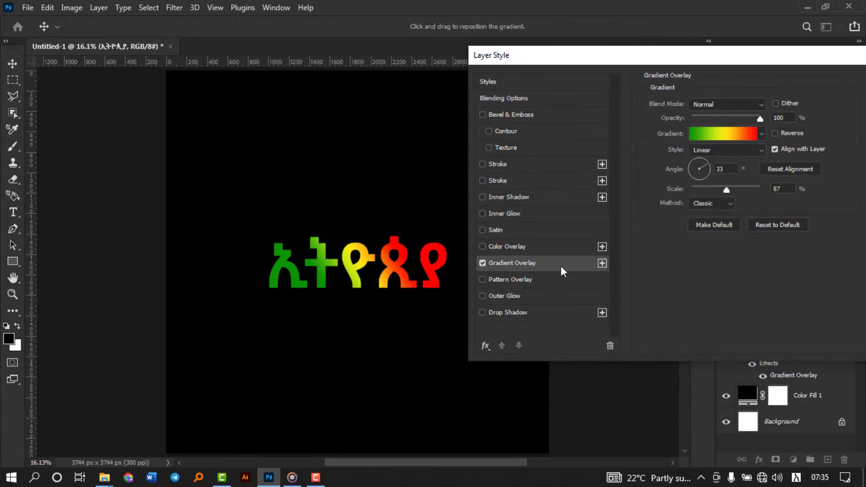
{"action": "left_click", "coordinate": [732, 135]}
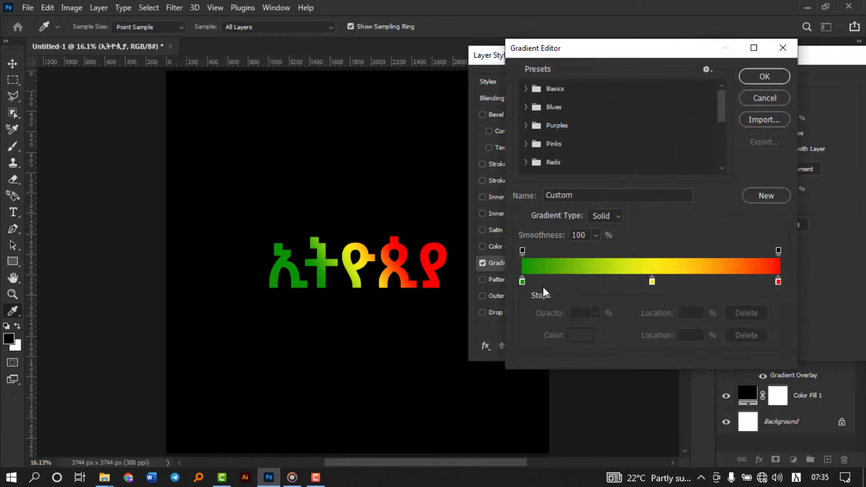
{"action": "left_click", "coordinate": [523, 283]}
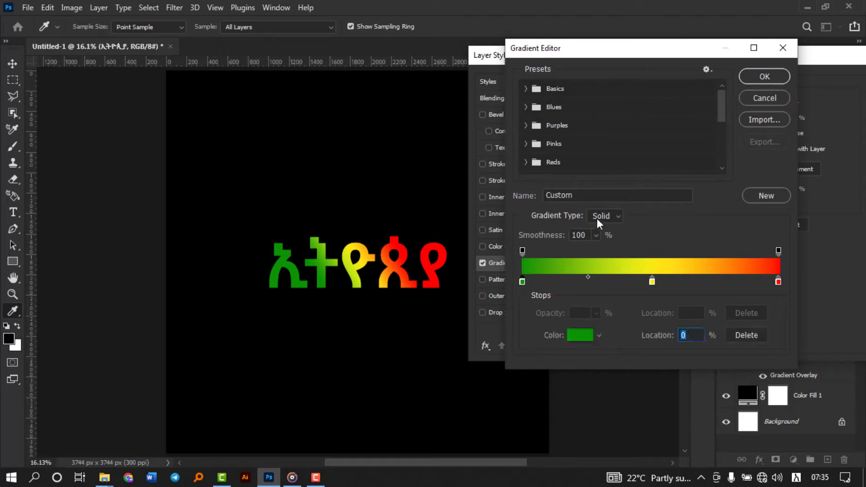
{"action": "left_click", "coordinate": [651, 281]}
{"action": "left_click", "coordinate": [779, 283]}
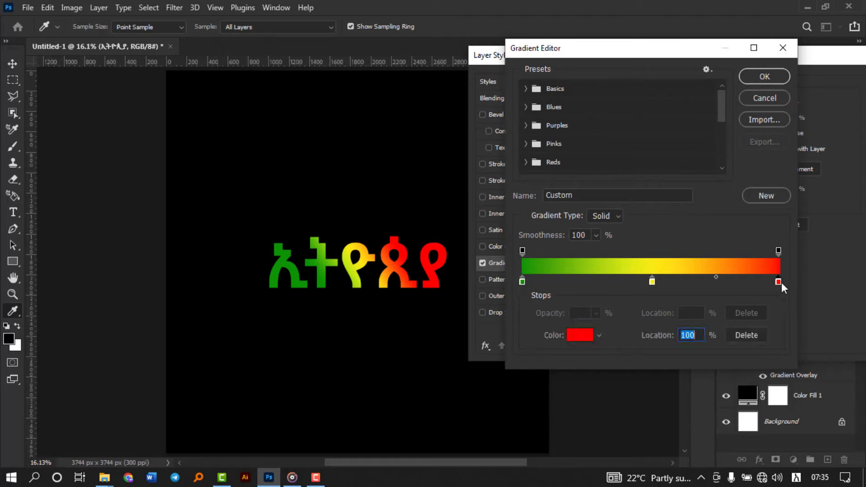
{"action": "left_click", "coordinate": [762, 77]}
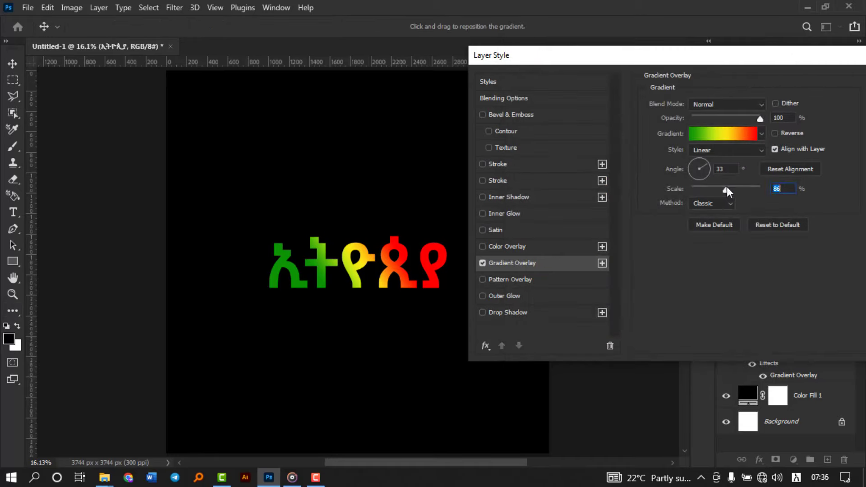
Apply the gradient overlay at 33° angle and 86% scale
{"action": "left_click_drag", "start_coordinate": [796, 64], "coordinate": [700, 86]}
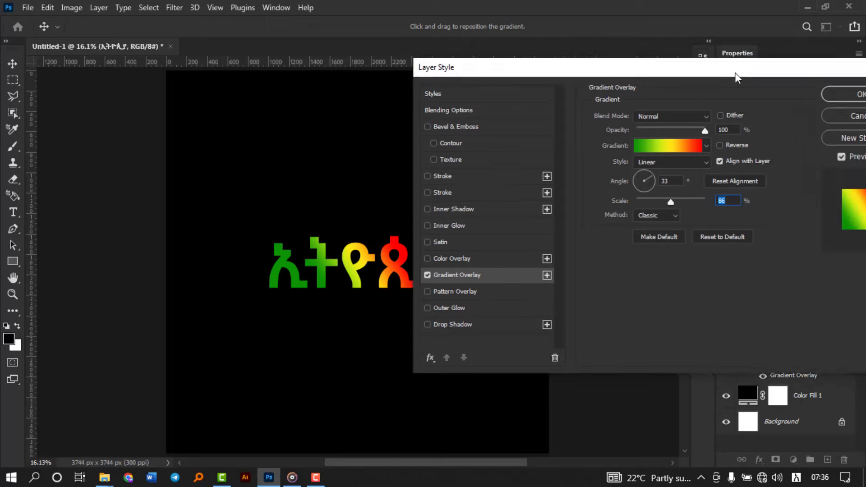
{"action": "left_click", "coordinate": [793, 107]}
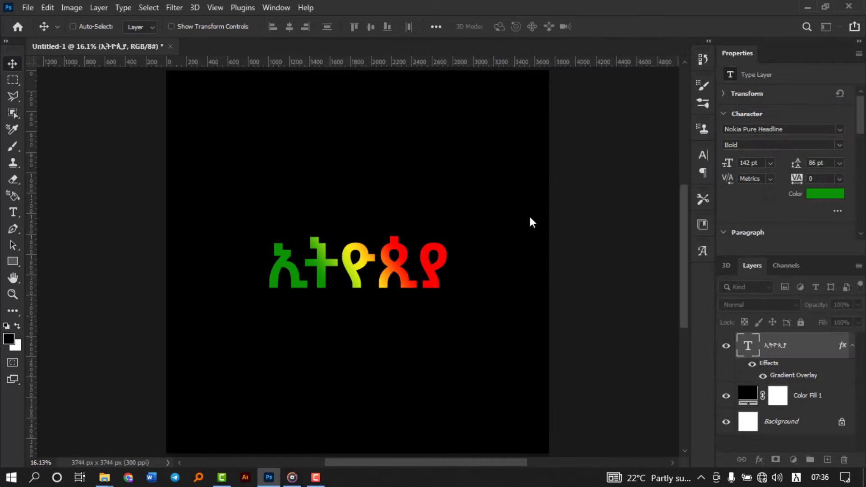
{"action": "left_click", "coordinate": [852, 345]}
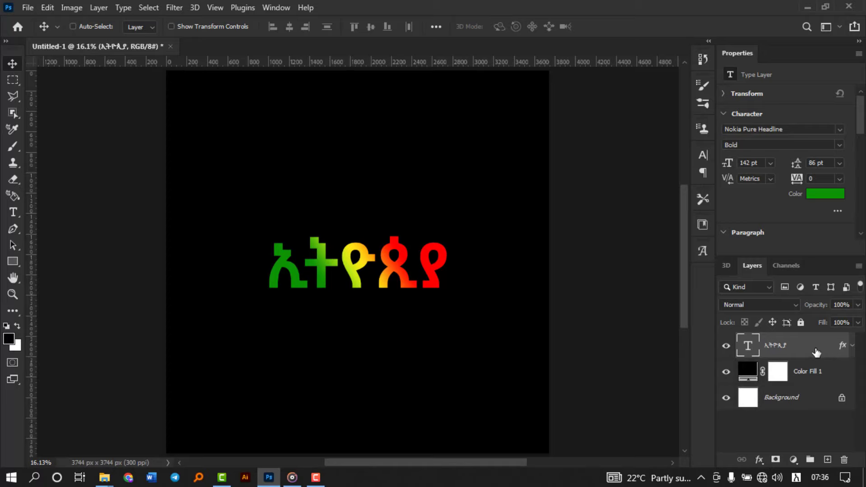
{"action": "right_click", "coordinate": [816, 352]}
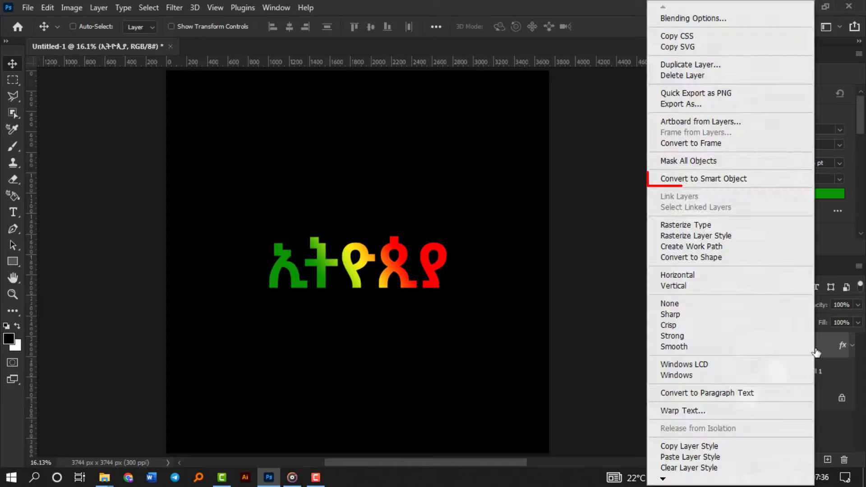
Convert the text to a smart object and copy a strip along the letter bottoms to Layer 1
{"action": "left_click", "coordinate": [748, 180]}
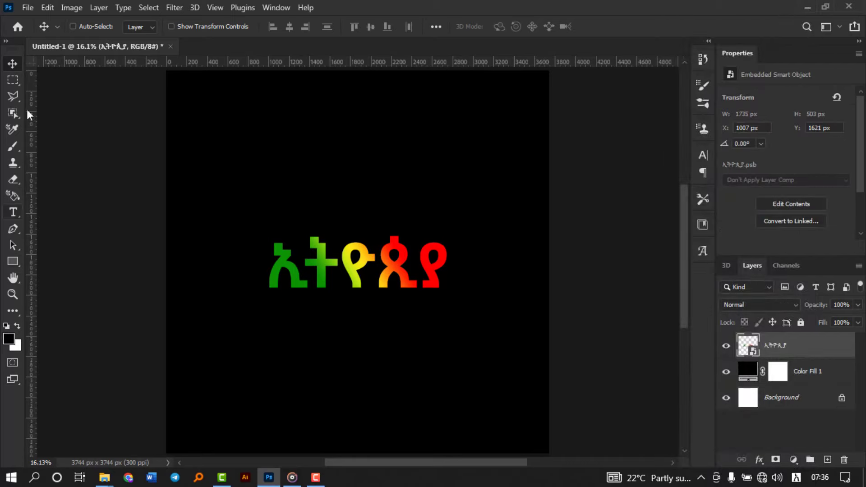
{"action": "left_click", "coordinate": [14, 80]}
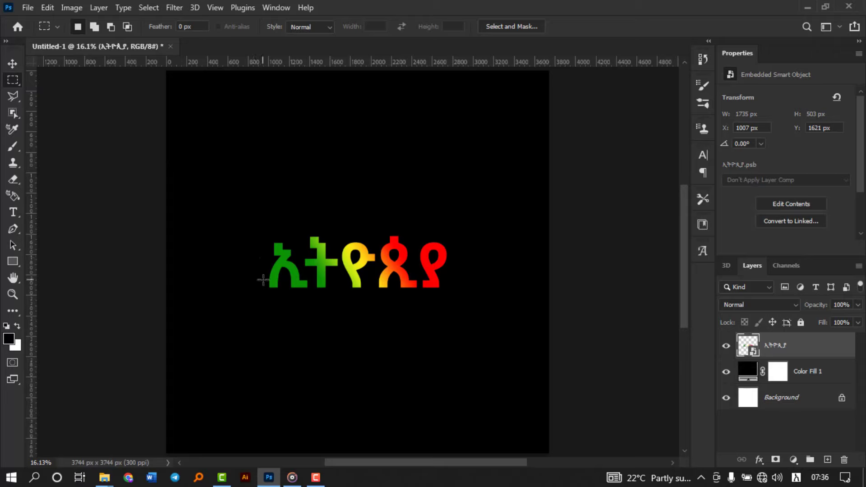
{"action": "left_click_drag", "start_coordinate": [263, 279], "coordinate": [456, 309]}
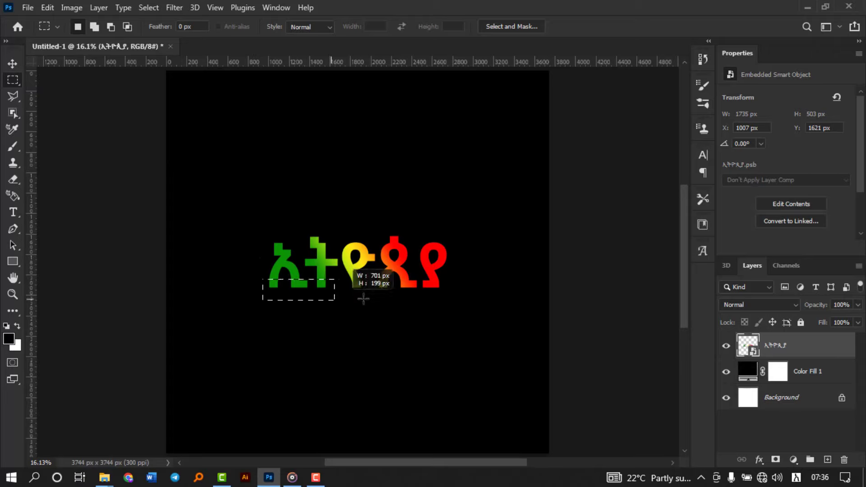
{"action": "right_click", "coordinate": [411, 292]}
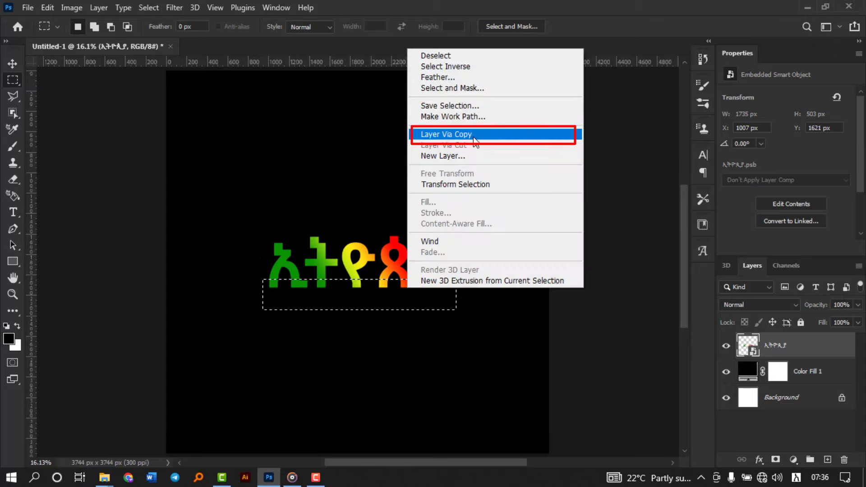
{"action": "left_click", "coordinate": [471, 135]}
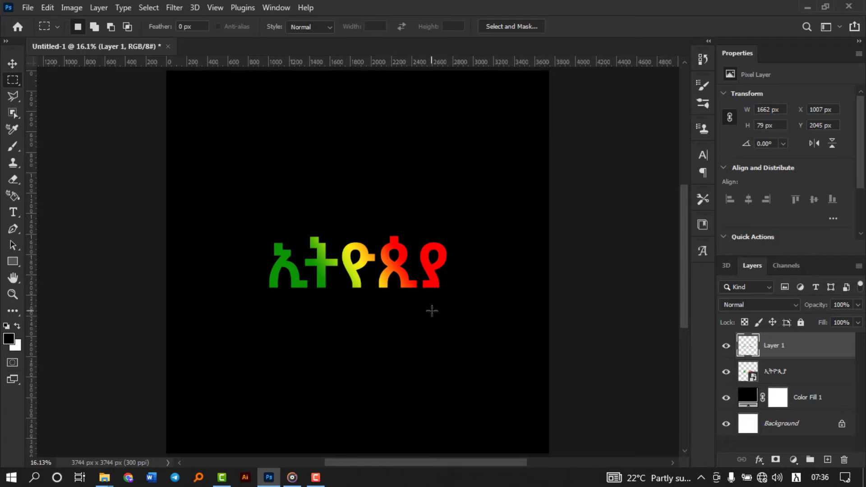
Free-transform Layer 1, stretching the copied strip down to 1839 px tall
{"action": "left_click", "coordinate": [12, 63]}
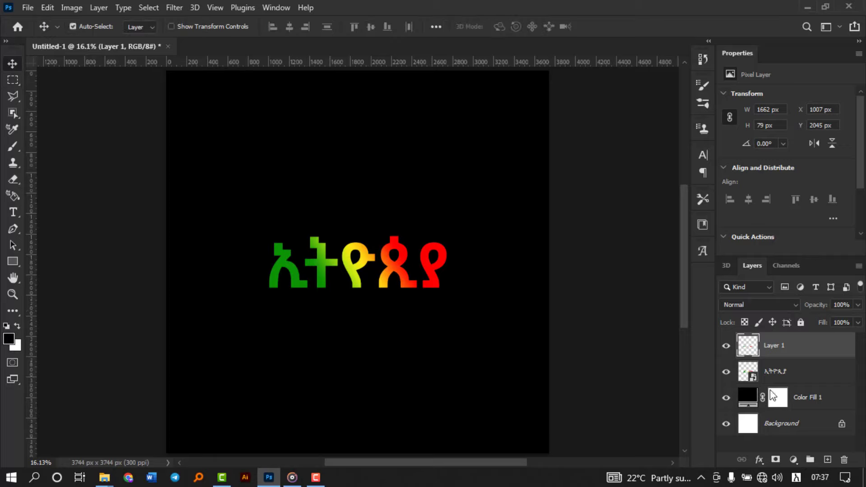
{"action": "key", "text": "ctrl"}
{"action": "key", "text": "ctrl+t"}
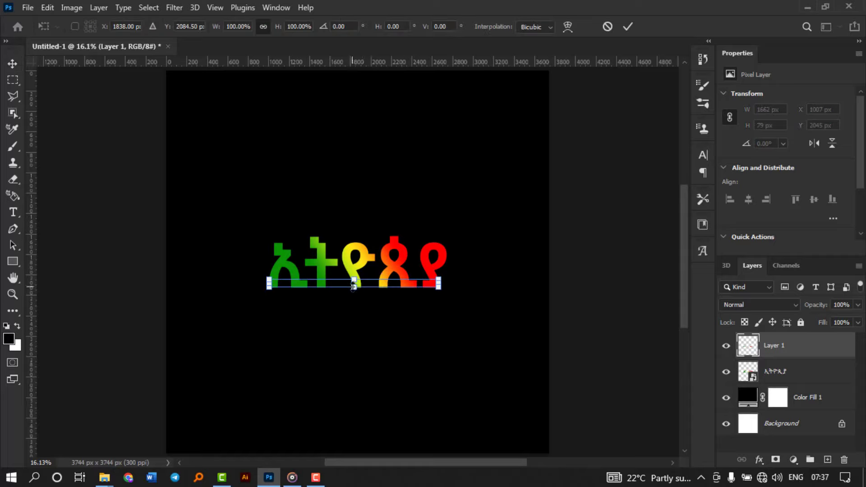
{"action": "left_click_drag", "start_coordinate": [353, 283], "coordinate": [355, 408]}
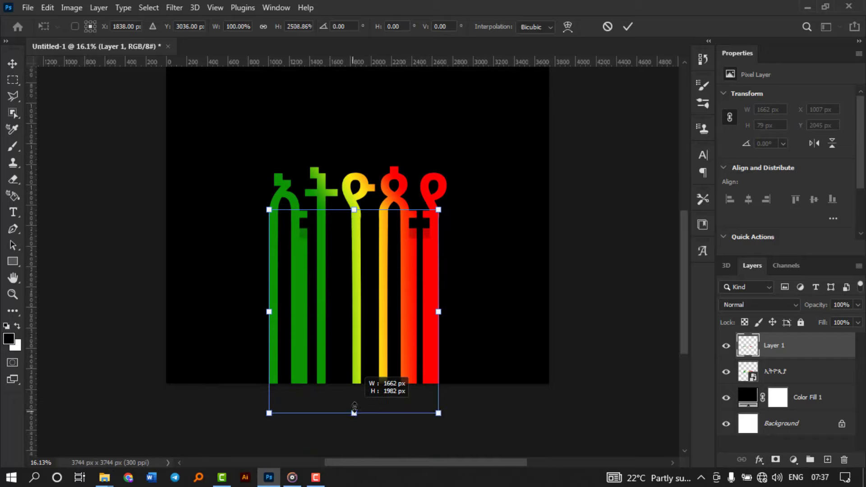
{"action": "left_click_drag", "start_coordinate": [354, 408], "coordinate": [354, 397]}
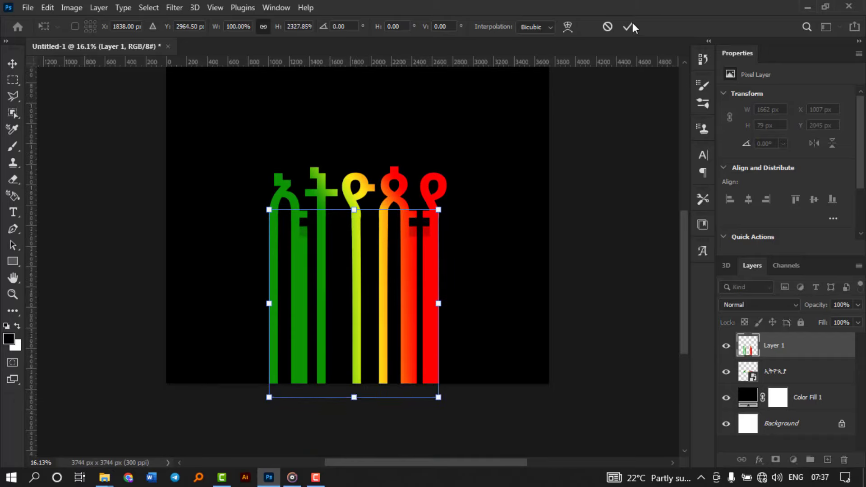
{"action": "left_click", "coordinate": [630, 25]}
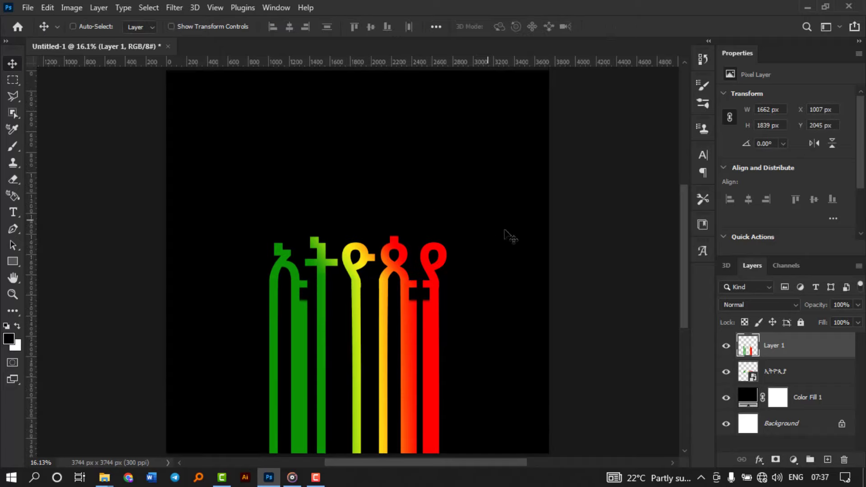
Apply a Motion Blur to Layer 1 with angle 90° and distance 1939 pixels
{"action": "left_click", "coordinate": [174, 8]}
{"action": "mouse_move", "coordinate": [243, 170]}
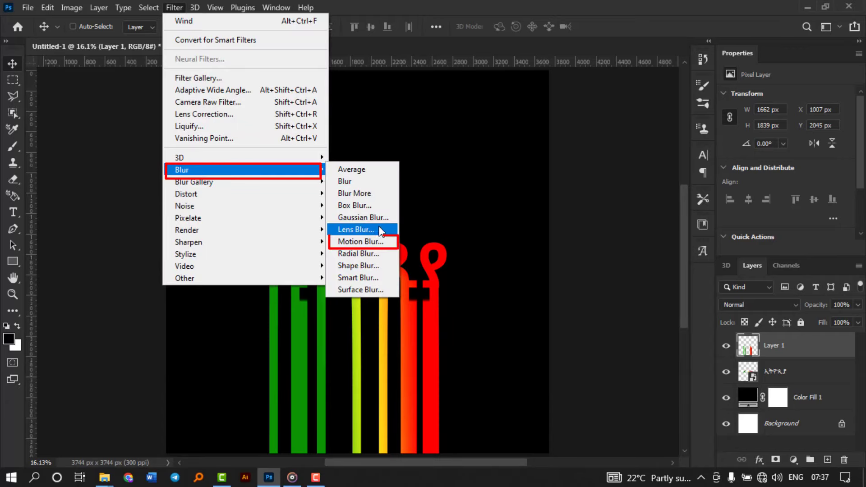
{"action": "left_click", "coordinate": [368, 239]}
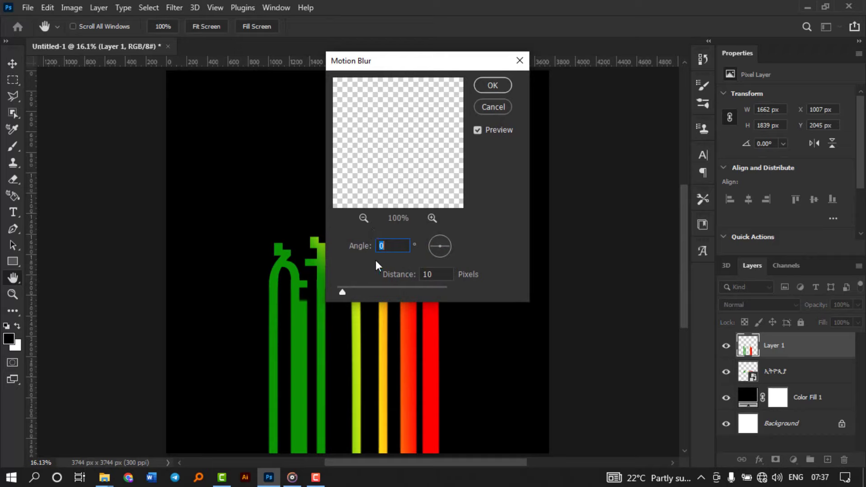
{"action": "left_click_drag", "start_coordinate": [342, 292], "coordinate": [384, 292]}
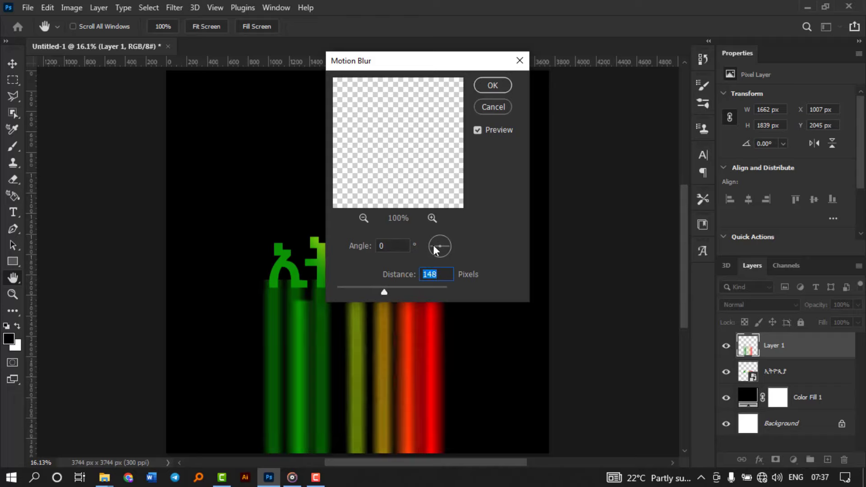
{"action": "left_click_drag", "start_coordinate": [433, 245], "coordinate": [439, 242]}
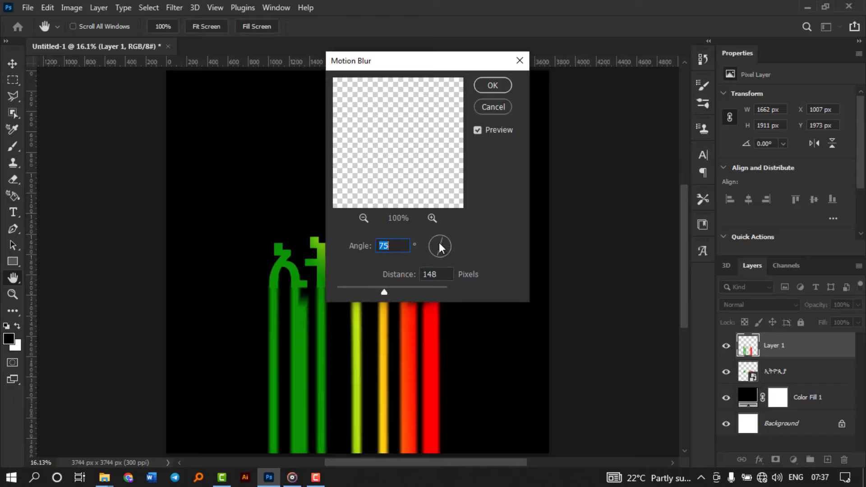
{"action": "left_click_drag", "start_coordinate": [439, 242], "coordinate": [441, 239]}
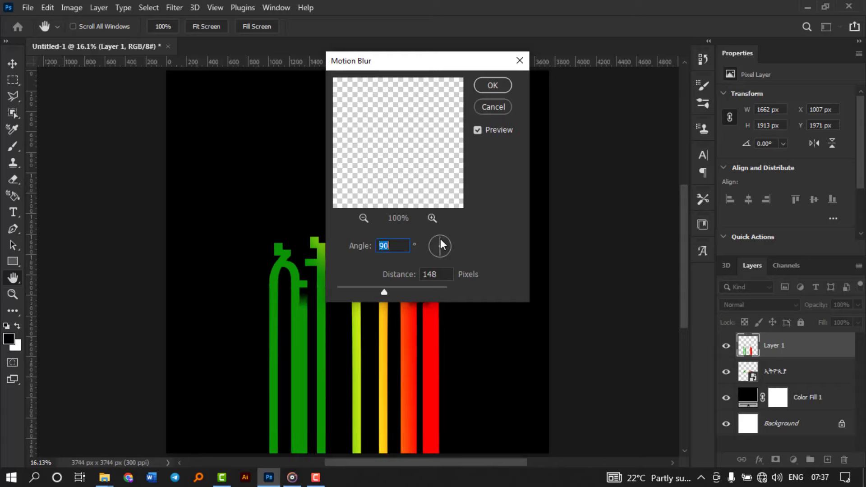
{"action": "left_click_drag", "start_coordinate": [388, 292], "coordinate": [446, 287]}
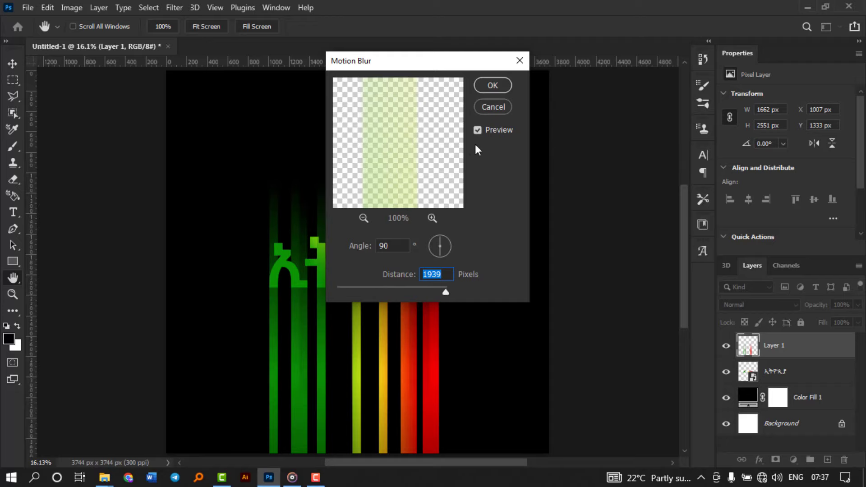
{"action": "mouse_move", "coordinate": [424, 61]}
{"action": "left_mouse_down"}
{"action": "mouse_move", "coordinate": [611, 38]}
{"action": "mouse_move", "coordinate": [586, 57]}
{"action": "mouse_move", "coordinate": [549, 58]}
{"action": "left_mouse_up"}
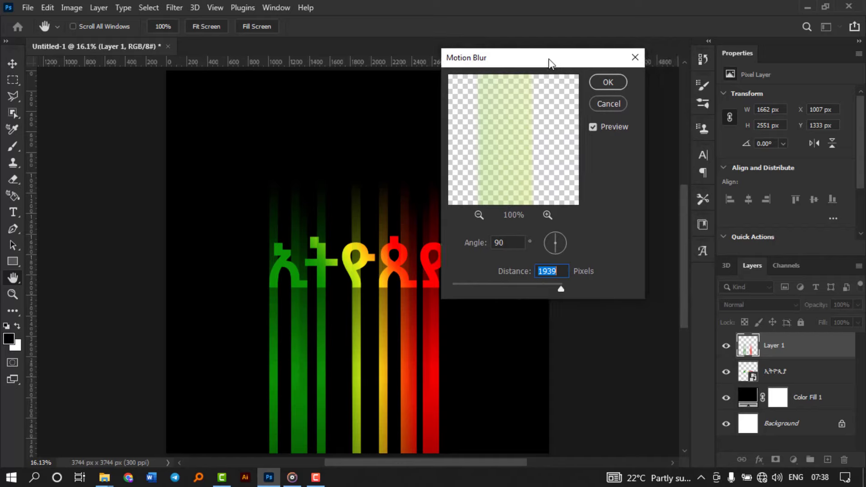
{"action": "left_click", "coordinate": [607, 82]}
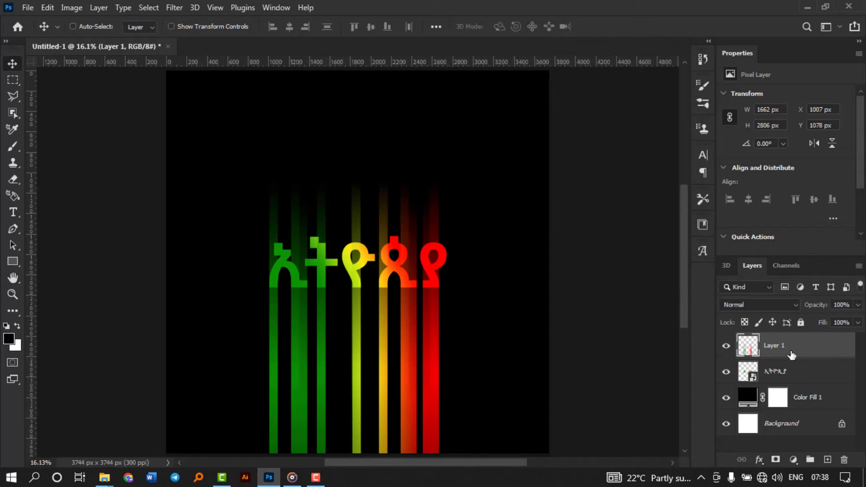
Move Layer 1 below the word and set the Eraser to 0% hardness and 48% flow
{"action": "left_click_drag", "start_coordinate": [792, 355], "coordinate": [782, 378]}
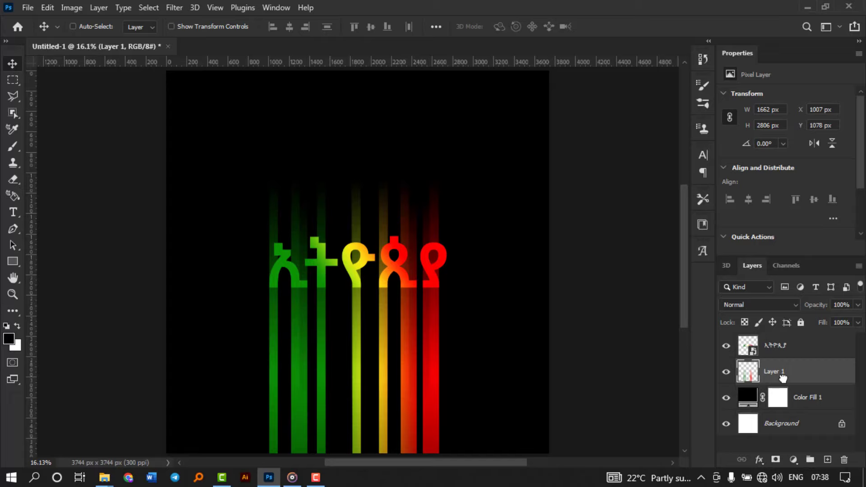
{"action": "left_click", "coordinate": [12, 179]}
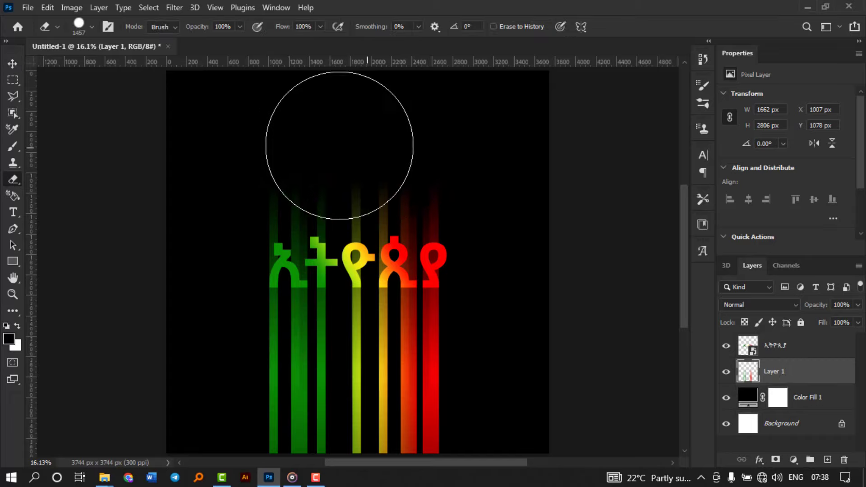
{"action": "left_click", "coordinate": [86, 29]}
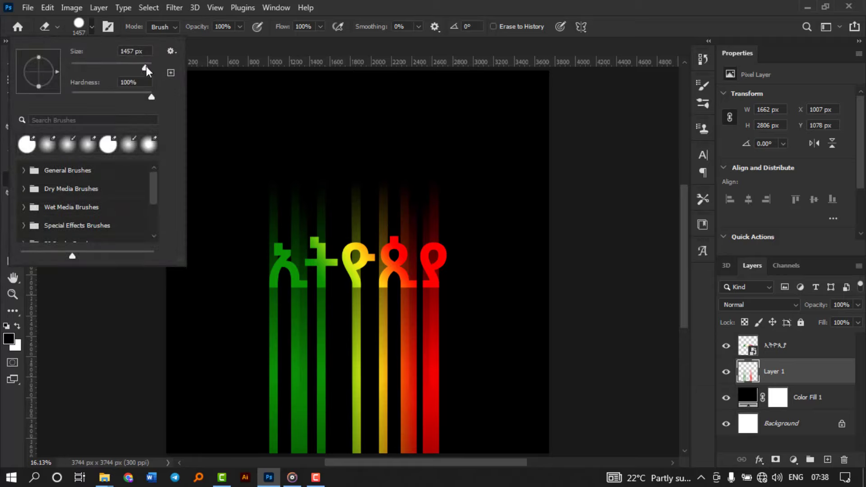
{"action": "left_click_drag", "start_coordinate": [146, 66], "coordinate": [145, 66]}
{"action": "left_click_drag", "start_coordinate": [96, 97], "coordinate": [42, 95]}
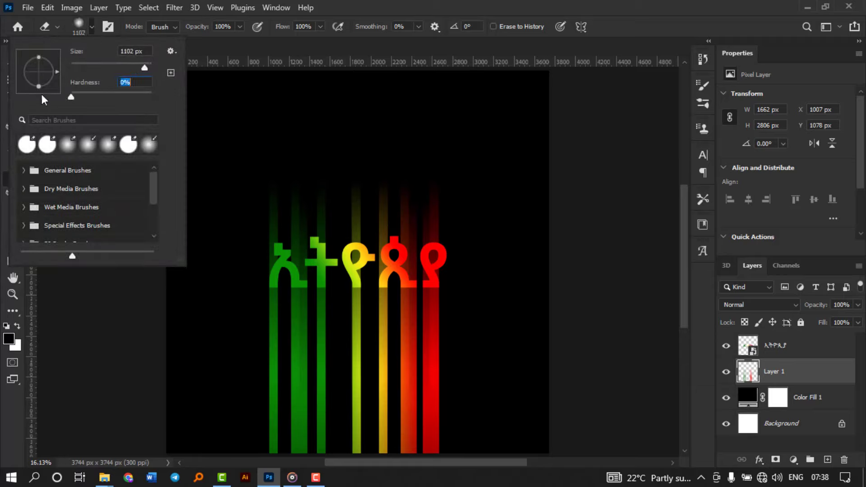
{"action": "left_click", "coordinate": [356, 4]}
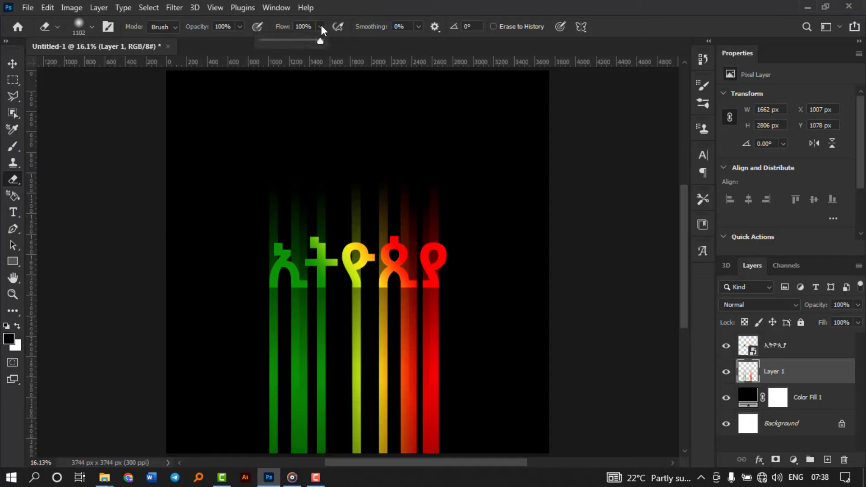
{"action": "left_click", "coordinate": [321, 26]}
{"action": "left_click_drag", "start_coordinate": [283, 27], "coordinate": [269, 28]}
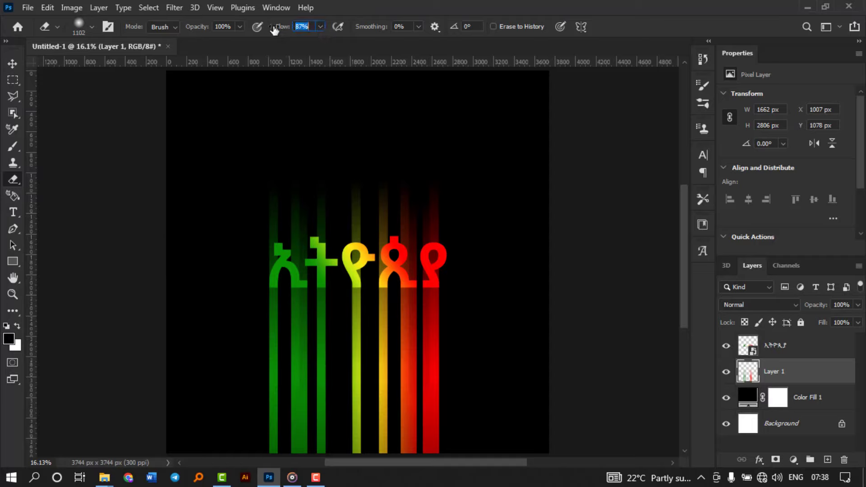
With a 2520 px soft eraser, fade out the lower ends of the streaks
{"action": "left_click", "coordinate": [92, 27]}
{"action": "left_click_drag", "start_coordinate": [108, 70], "coordinate": [148, 69]}
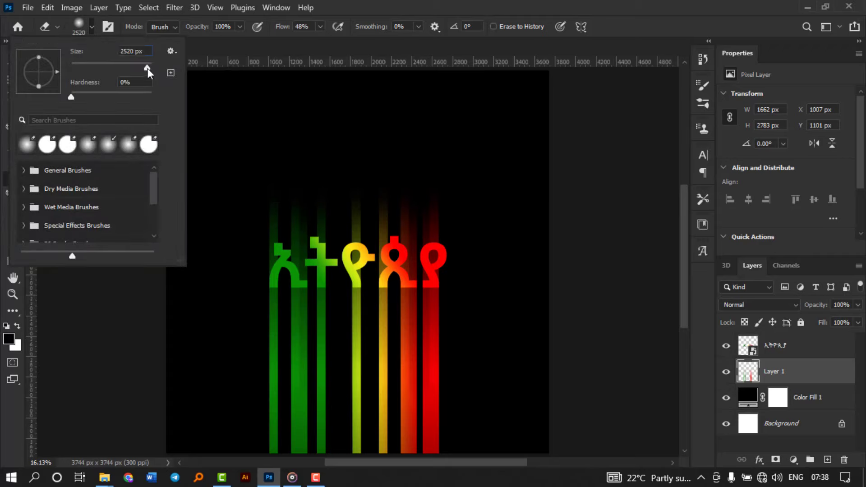
{"action": "key", "text": "Return"}
{"action": "key", "text": "ctrl+minus"}
{"action": "mouse_move", "coordinate": [407, 409]}
{"action": "left_mouse_down"}
{"action": "mouse_move", "coordinate": [437, 383]}
{"action": "mouse_move", "coordinate": [379, 362]}
{"action": "mouse_move", "coordinate": [394, 339]}
{"action": "left_mouse_up"}
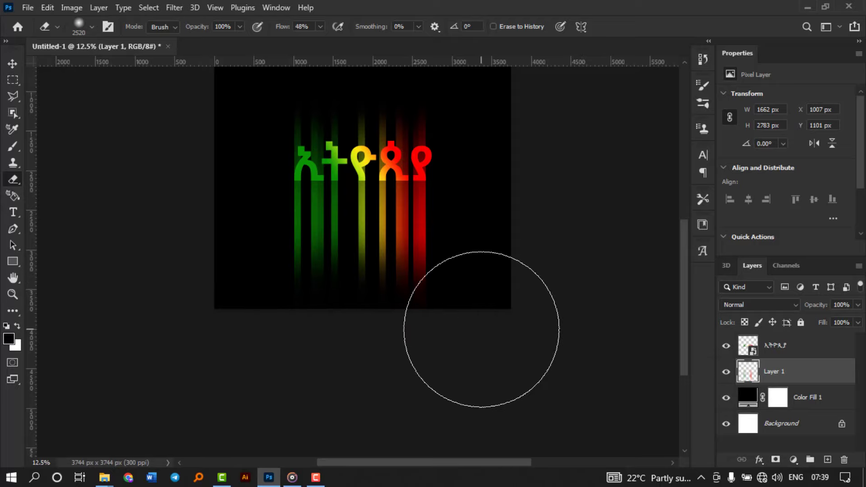
{"action": "scroll", "coordinate": [481, 329], "scroll_direction": "up", "scroll_amount": 2}
{"action": "right_click", "coordinate": [184, 97]}
{"action": "key", "text": "Return"}
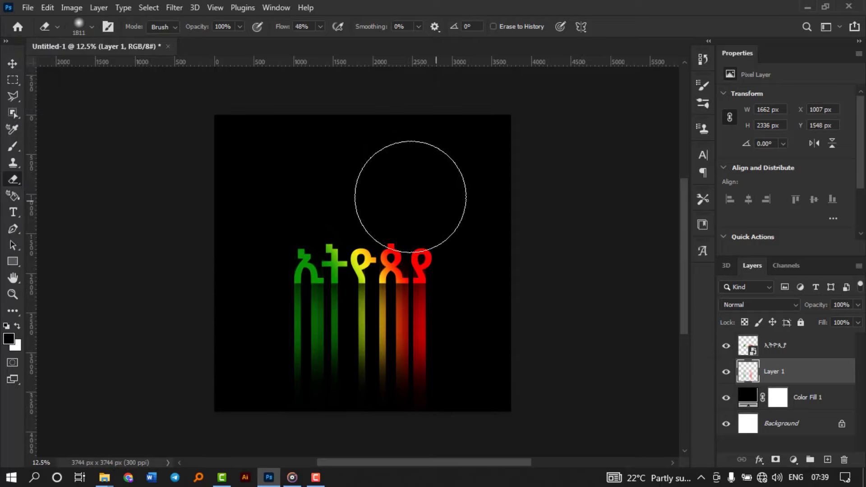
{"action": "key", "text": "v"}
{"action": "scroll", "coordinate": [380, 267], "scroll_direction": "up", "scroll_amount": 2}
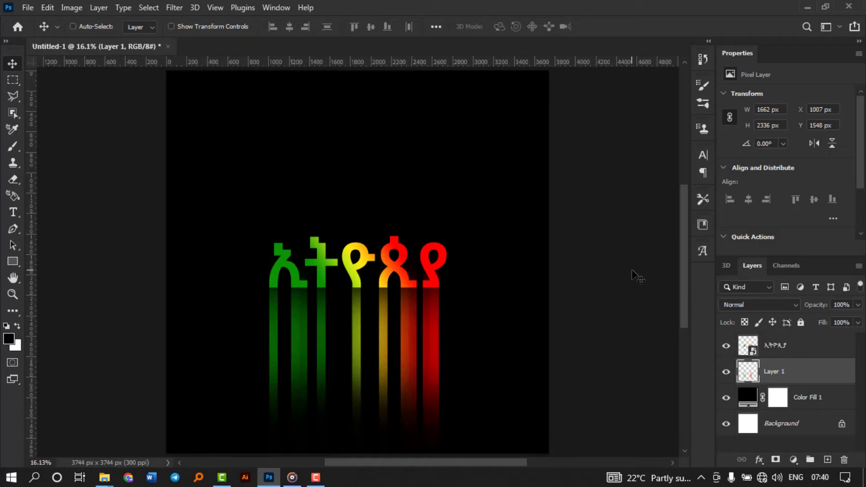
Scale the word and streak layers together to 106.90% and raise them up the canvas
{"action": "left_click", "coordinate": [794, 350], "text": "shift"}
{"action": "key", "text": "ctrl+t"}
{"action": "mouse_move", "coordinate": [358, 236]}
{"action": "left_mouse_down"}
{"action": "mouse_move", "coordinate": [361, 194]}
{"action": "mouse_move", "coordinate": [362, 203]}
{"action": "left_mouse_up"}
{"action": "left_click_drag", "start_coordinate": [385, 248], "coordinate": [389, 209]}
{"action": "left_click", "coordinate": [635, 26]}
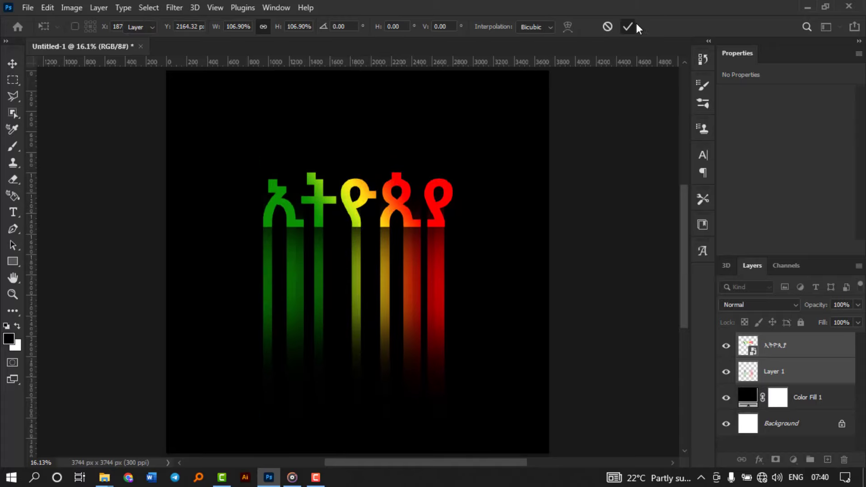